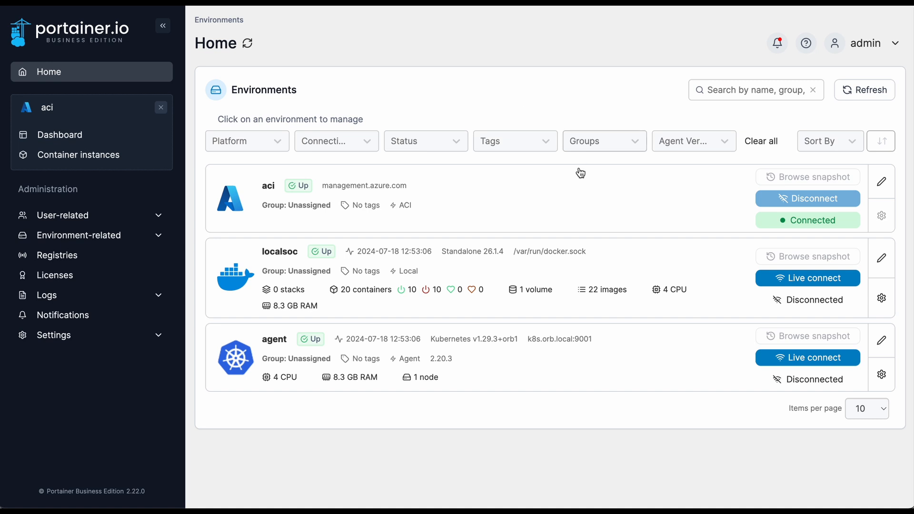
Open the container instances of the aci environment and start creating a new container
click(504, 200)
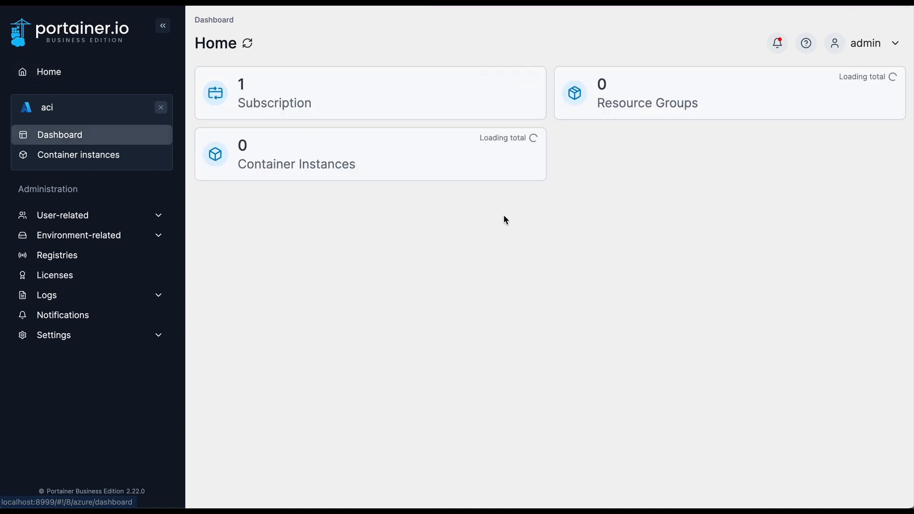
click(292, 160)
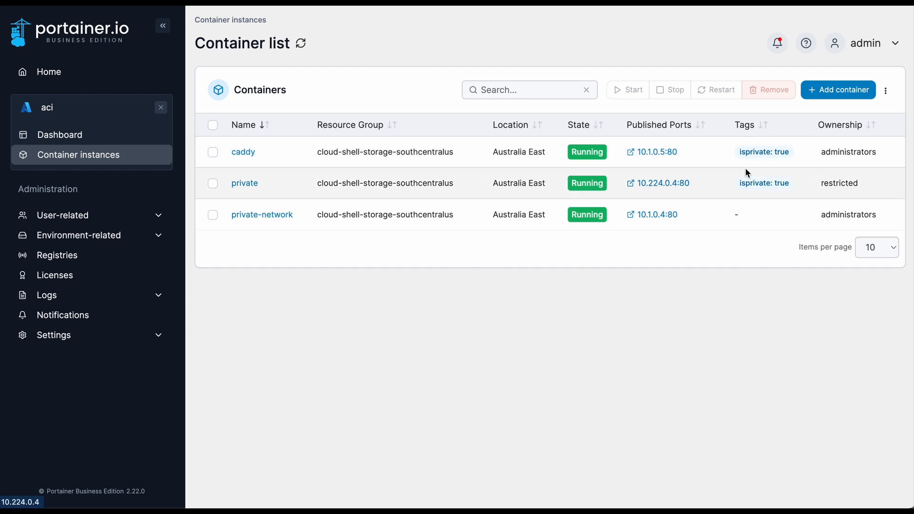
click(840, 92)
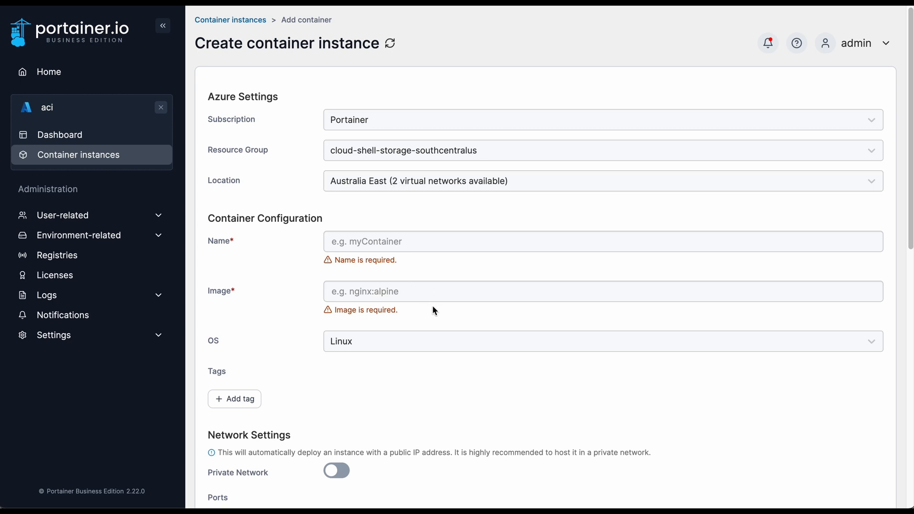
Check which locations and virtual networks are offered for the new container instance
click(442, 251)
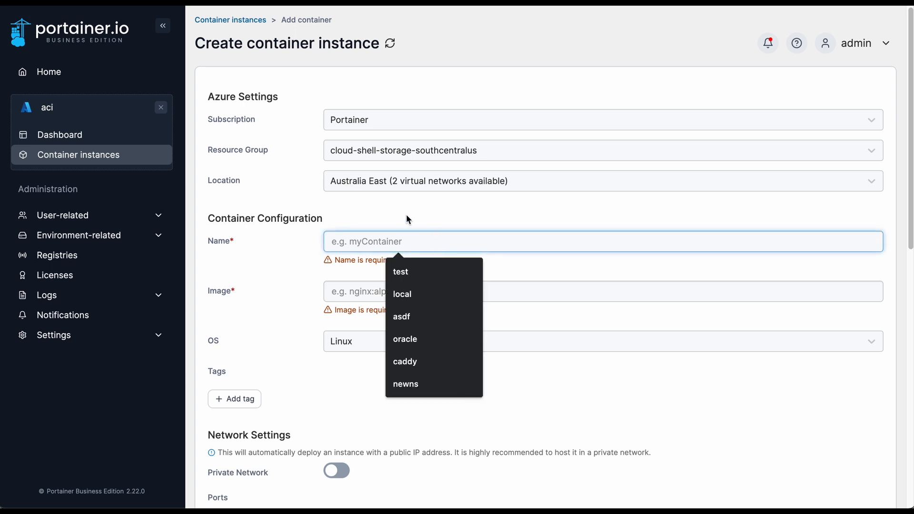
scroll(405, 216, down, 1)
scroll(404, 216, down, 1)
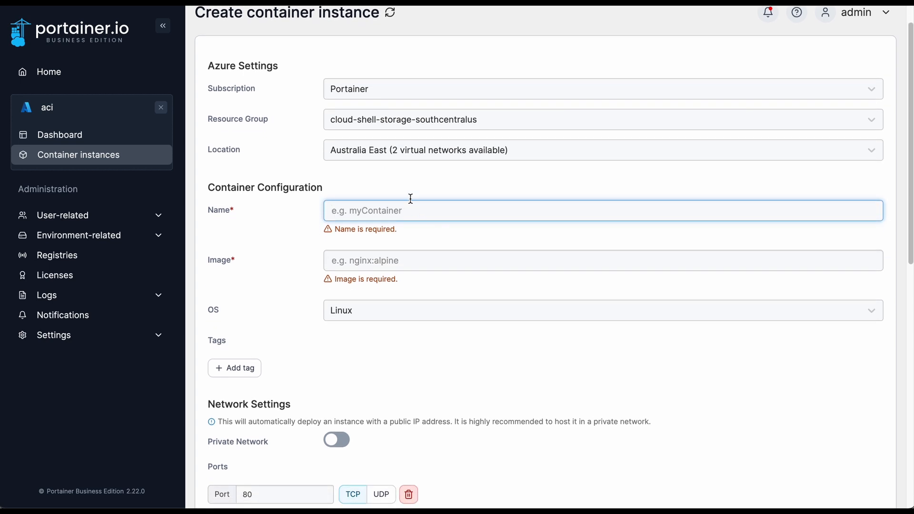
click(417, 157)
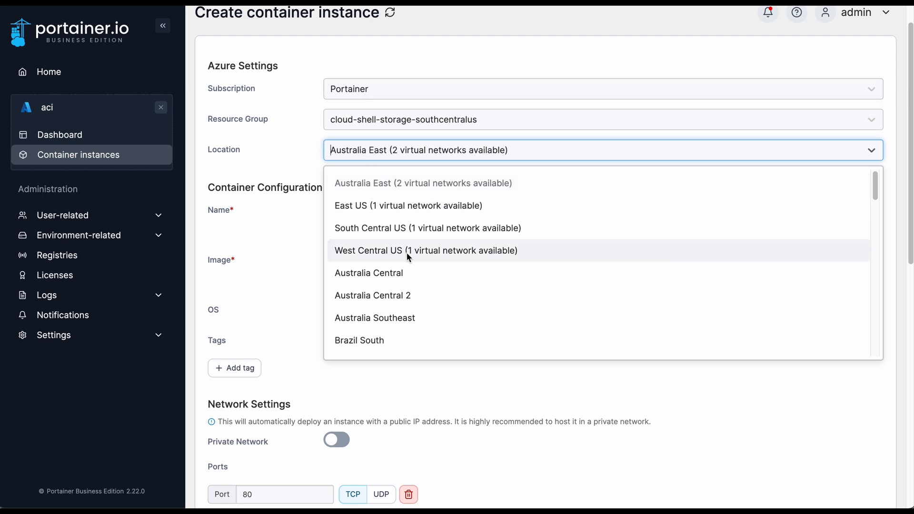
click(278, 252)
Name the container caddy and set its image to caddy
click(382, 207)
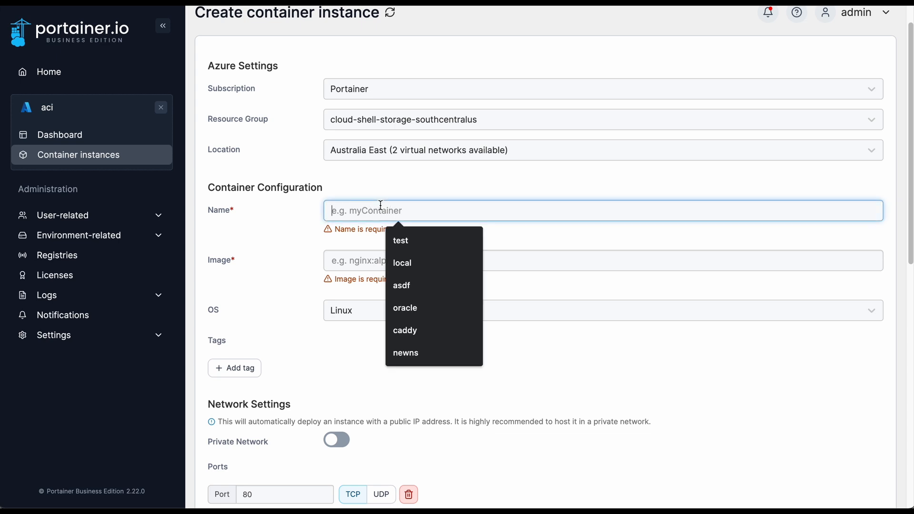
text(caddy)
key(Tab)
text(caddy)
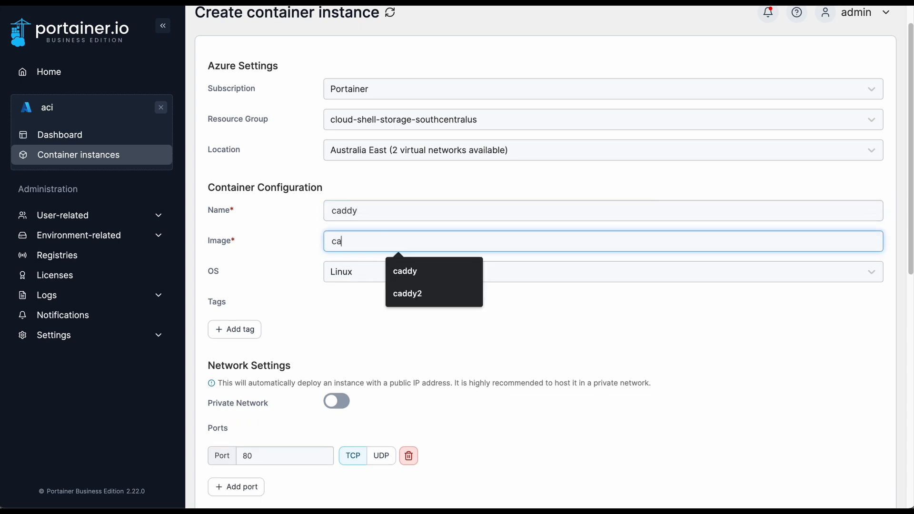
click(306, 332)
Add a tag named isprivate with the value true to the container
scroll(385, 333, down, 4)
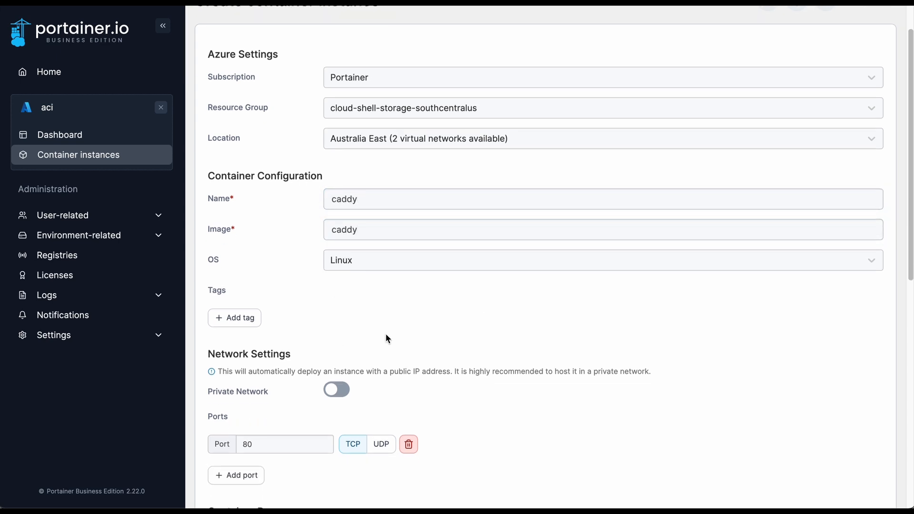
click(213, 144)
click(286, 145)
text(isprivate)
key(Tab)
text(true)
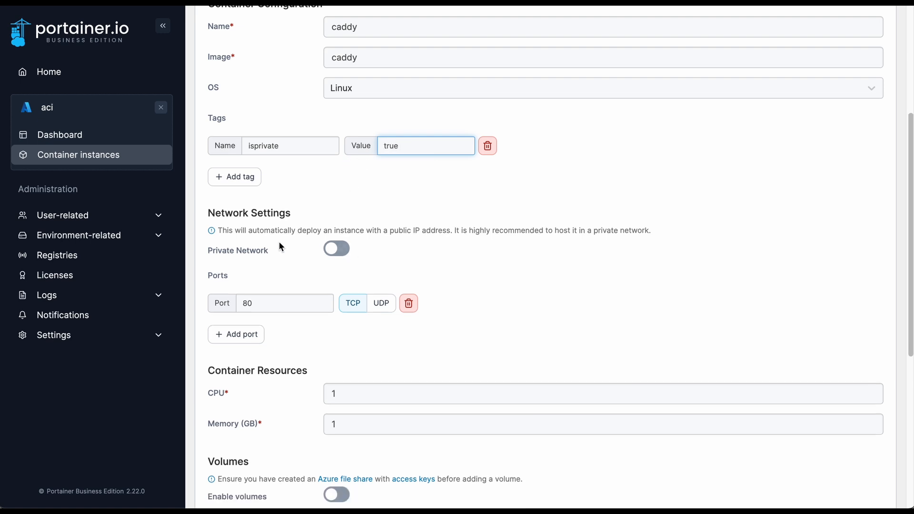
click(395, 232)
drag(402, 230, 425, 240)
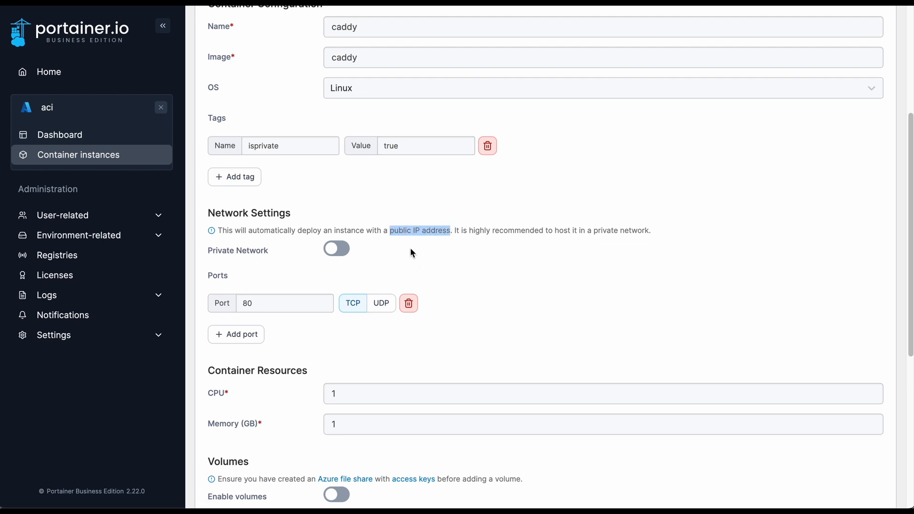
click(308, 231)
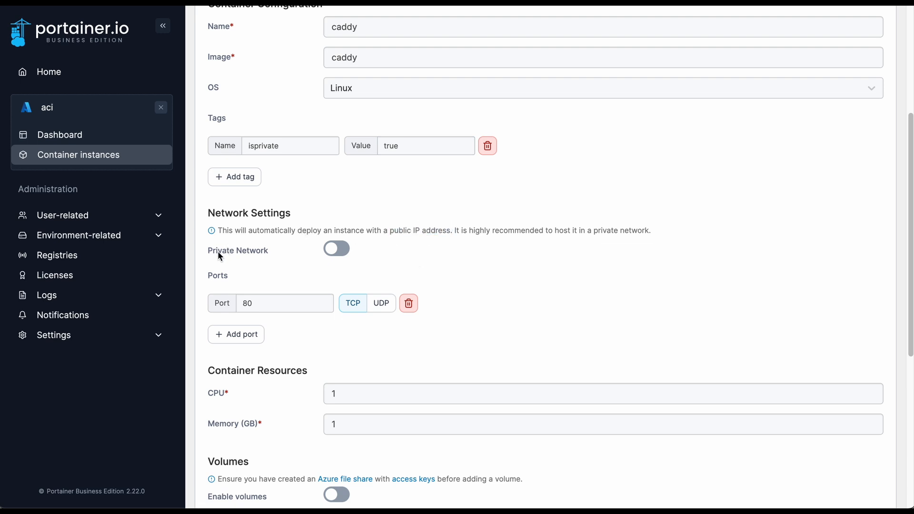
Enable the private network and choose r8s-team-vnet as the virtual network
click(339, 248)
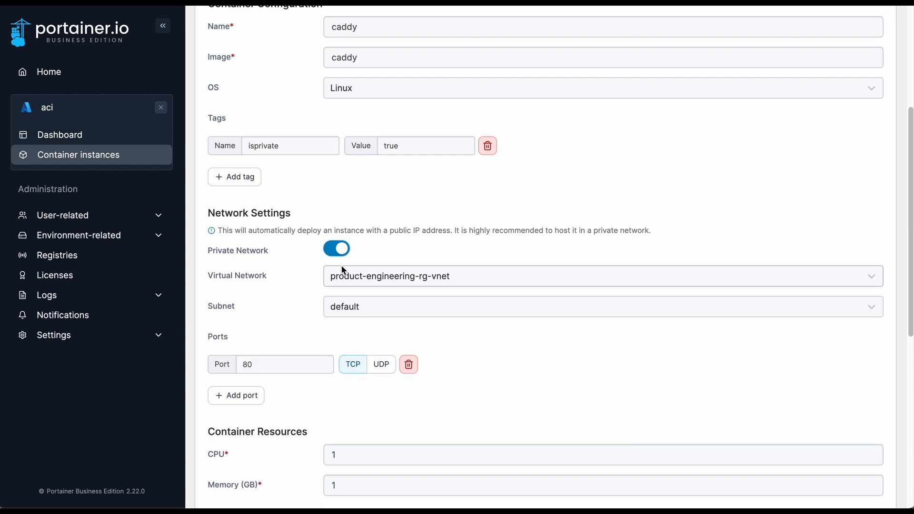
click(363, 277)
click(372, 331)
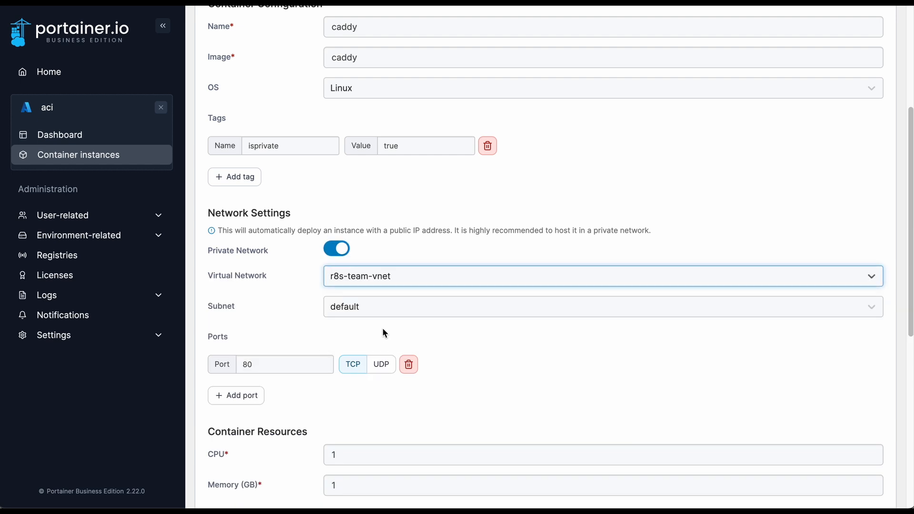
Enable volumes with the file share name portainer-fs and the storage account saportainer
scroll(512, 306, down, 5)
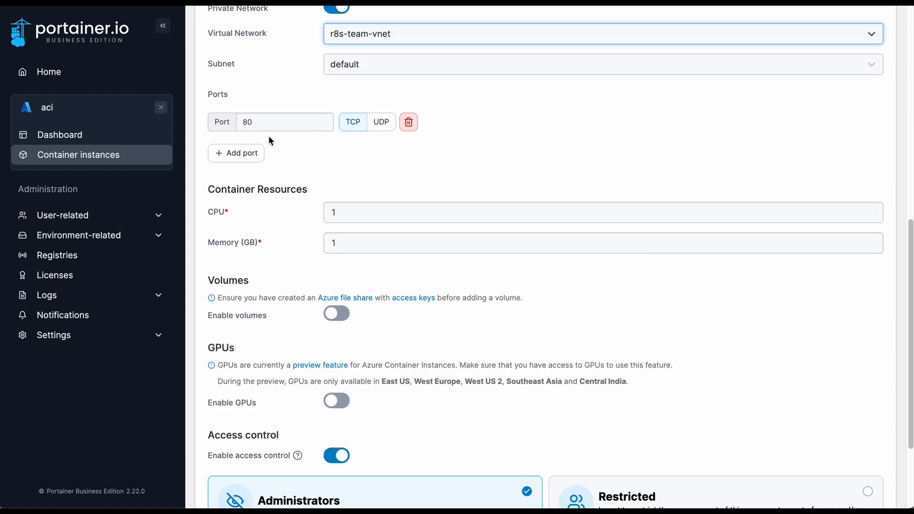
scroll(455, 265, down, 2)
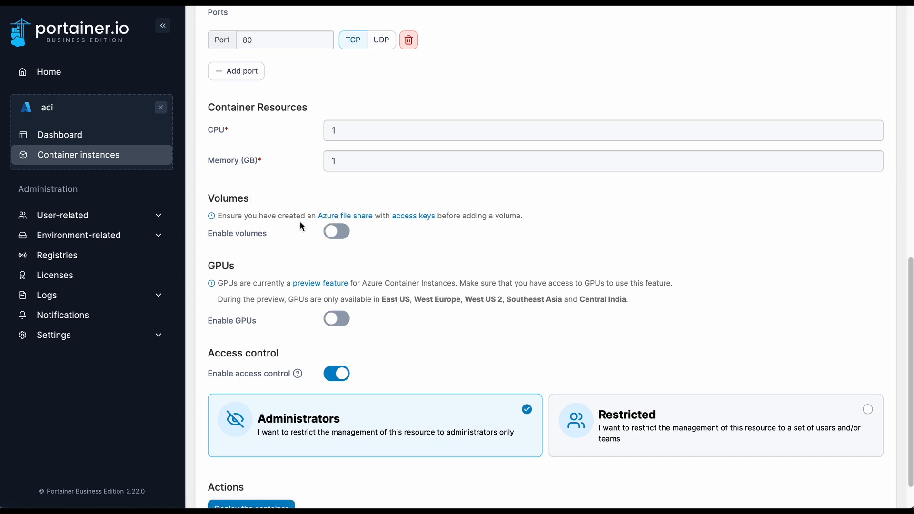
click(338, 232)
click(360, 262)
click(419, 290)
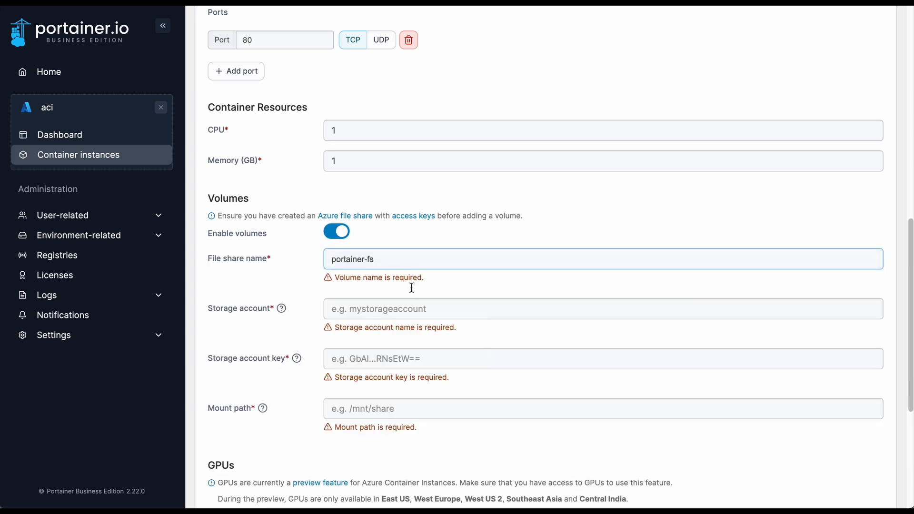
click(351, 291)
click(406, 320)
Fill in the storage account key and set the volume's mount path to /tmp
click(406, 320)
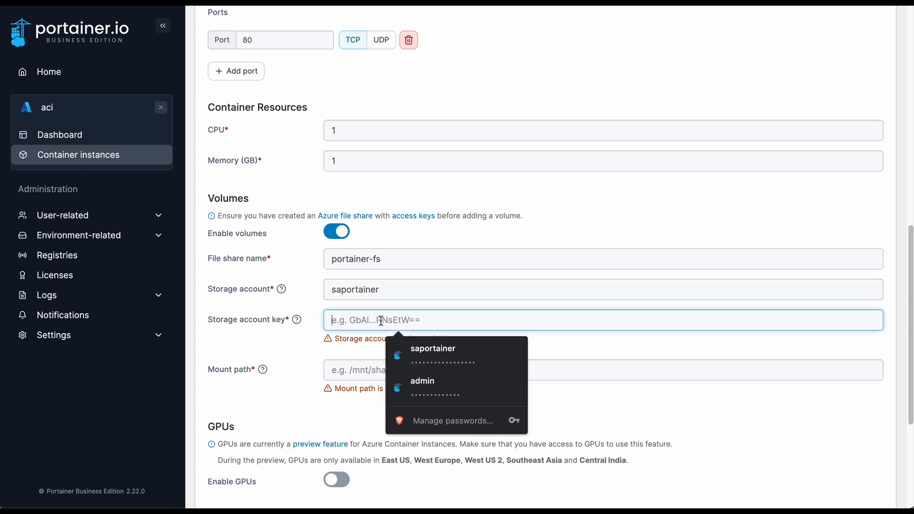
click(424, 356)
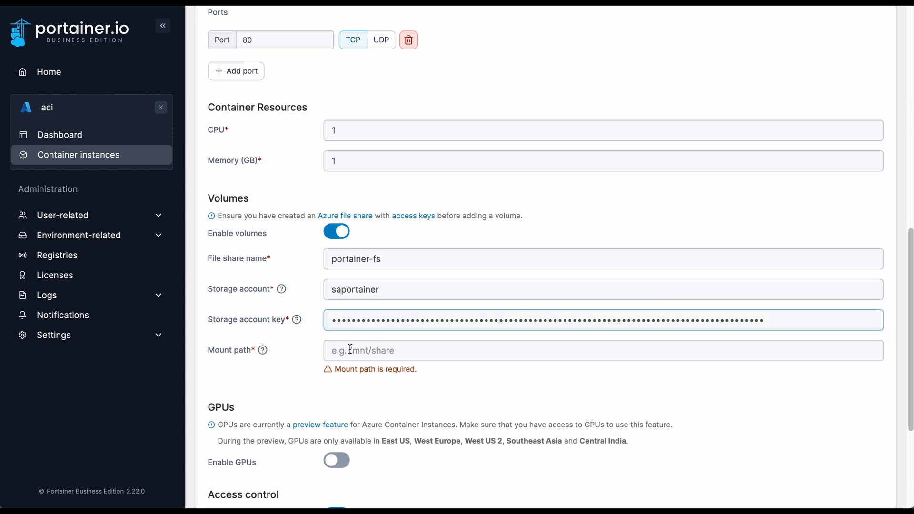
click(350, 350)
text(/)
key(Down)
key(Down)
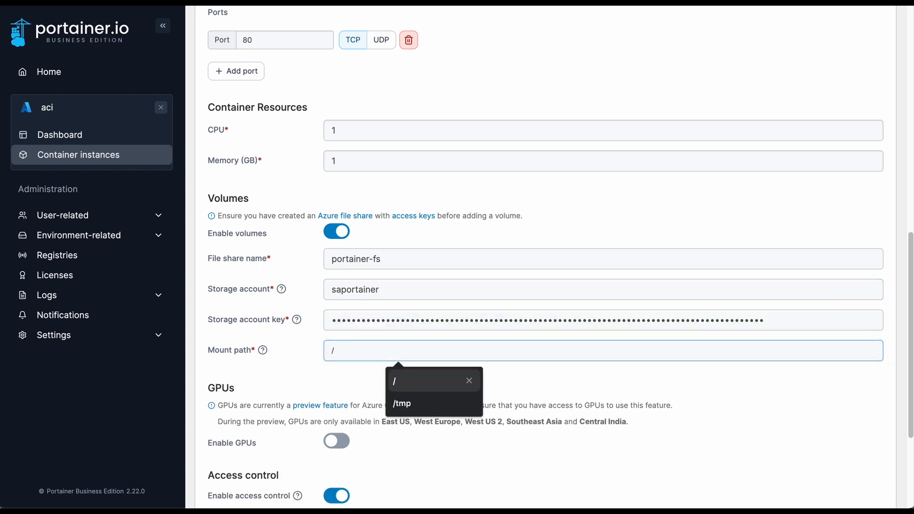
key(Return)
scroll(476, 381, down, 4)
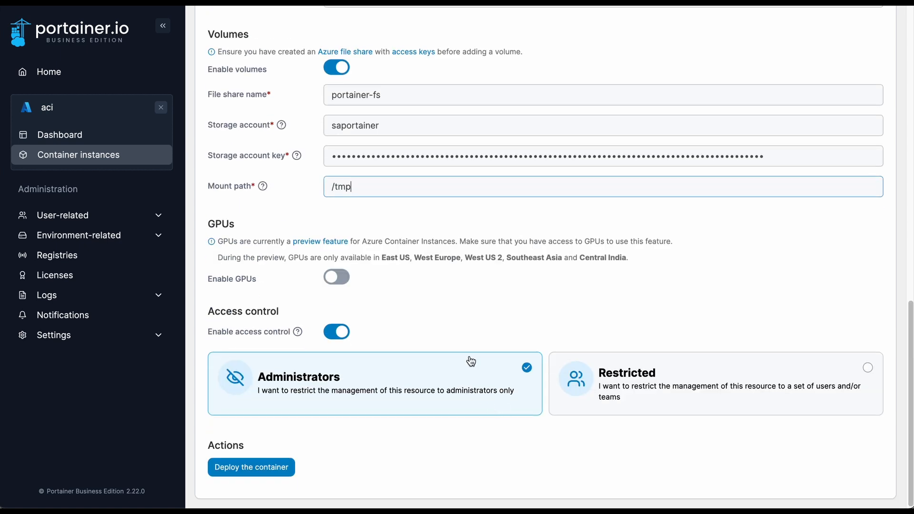
click(330, 277)
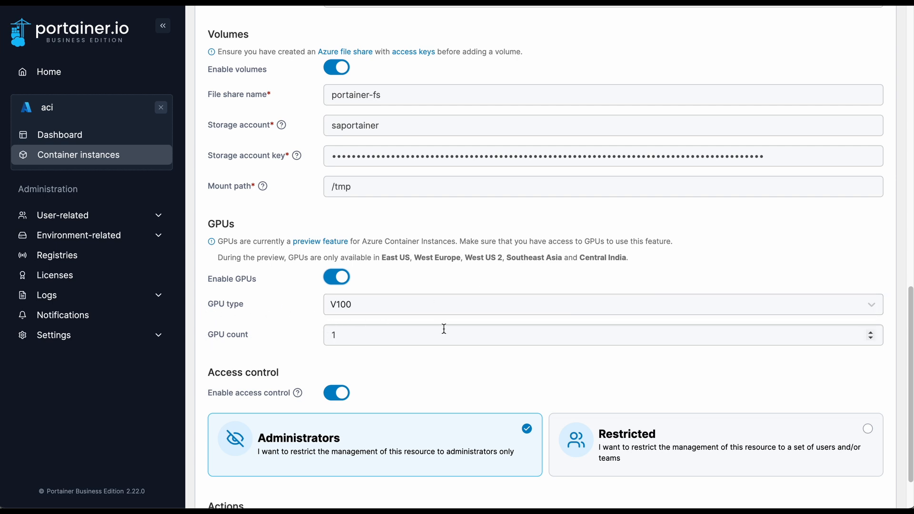
click(334, 278)
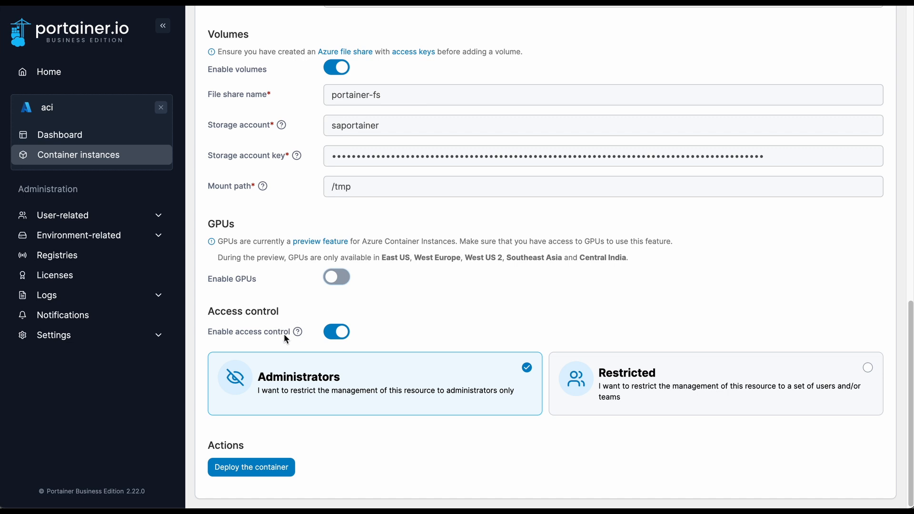
Restrict the container's management to the last user offered as authorized user, and deploy the container
click(640, 383)
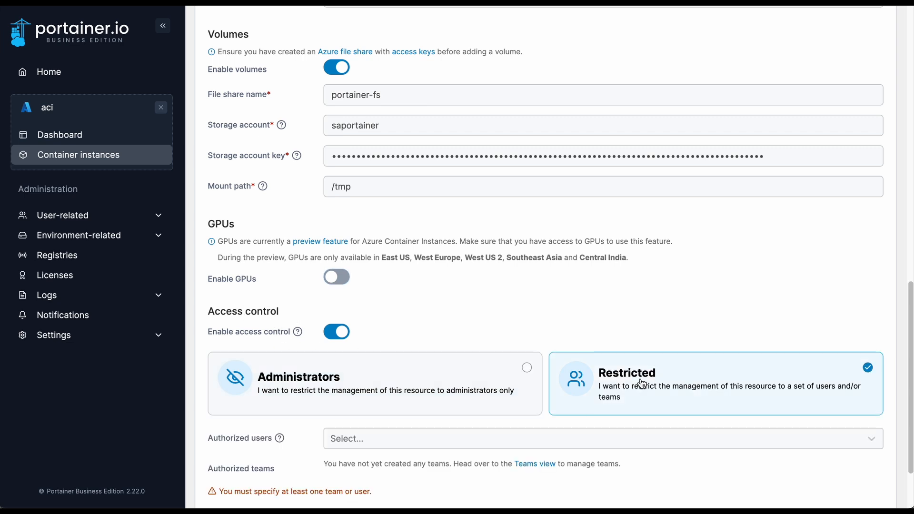
scroll(645, 375, down, 2)
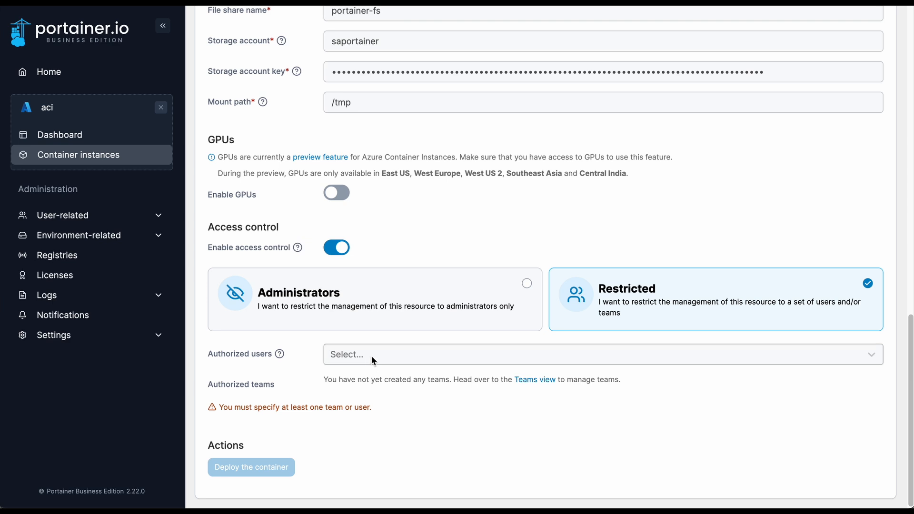
click(371, 356)
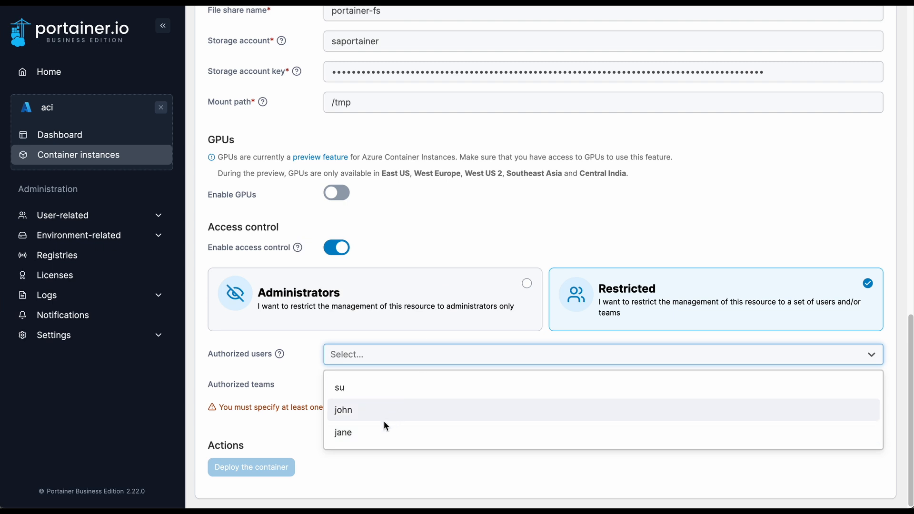
click(375, 435)
click(261, 408)
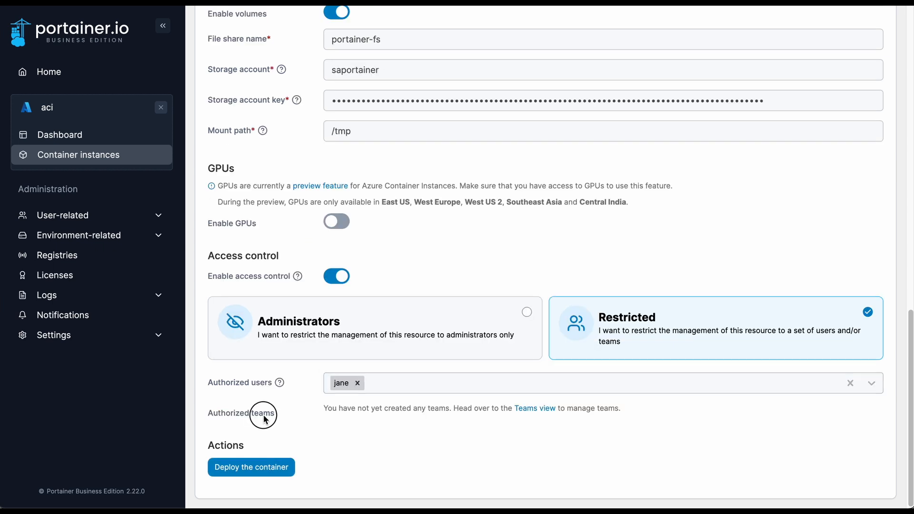
click(274, 469)
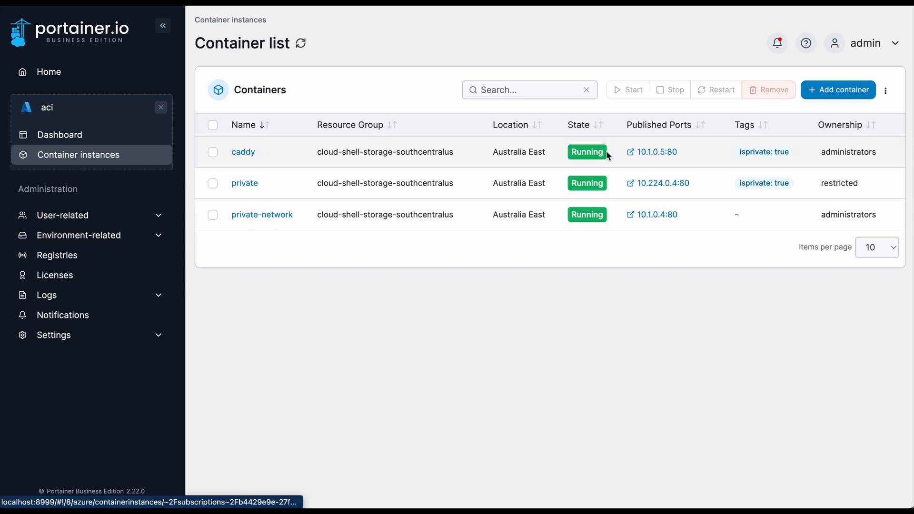
Review the caddy instance's container details and events, and return to the list of container instances
click(243, 153)
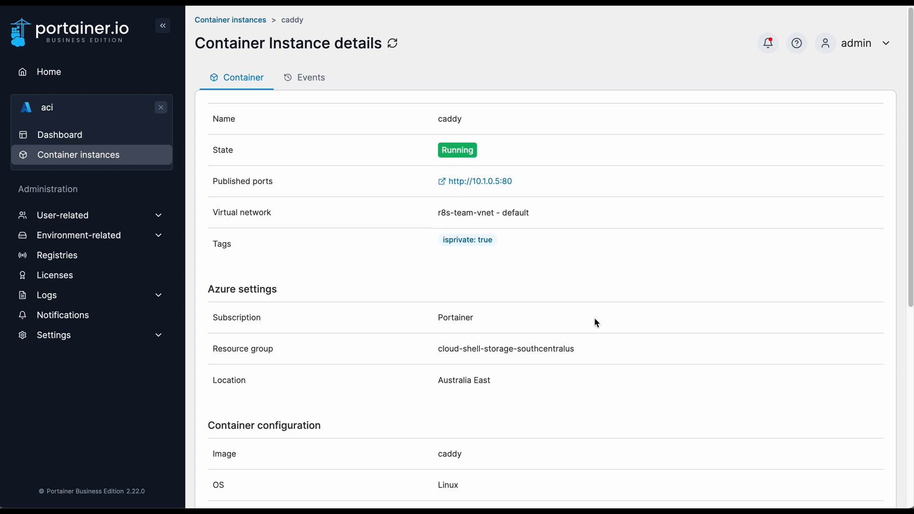
scroll(594, 318, down, 7)
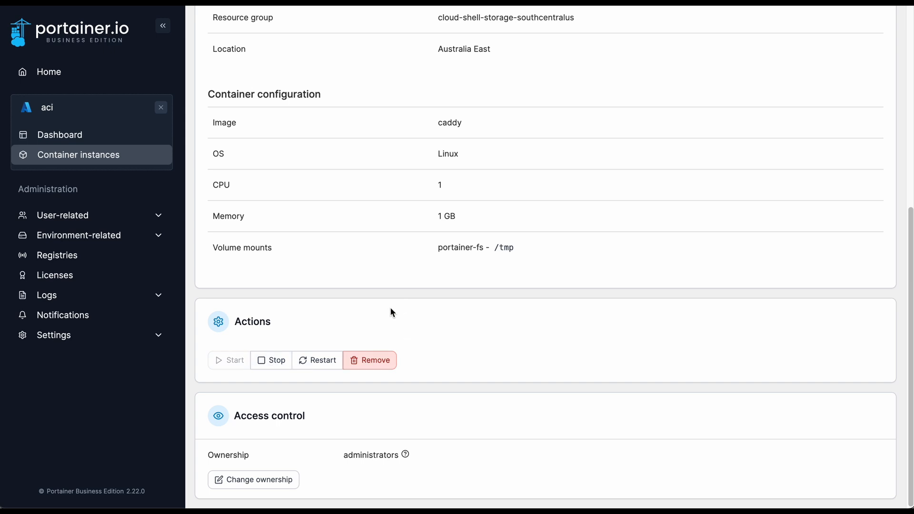
scroll(248, 452, up, 7)
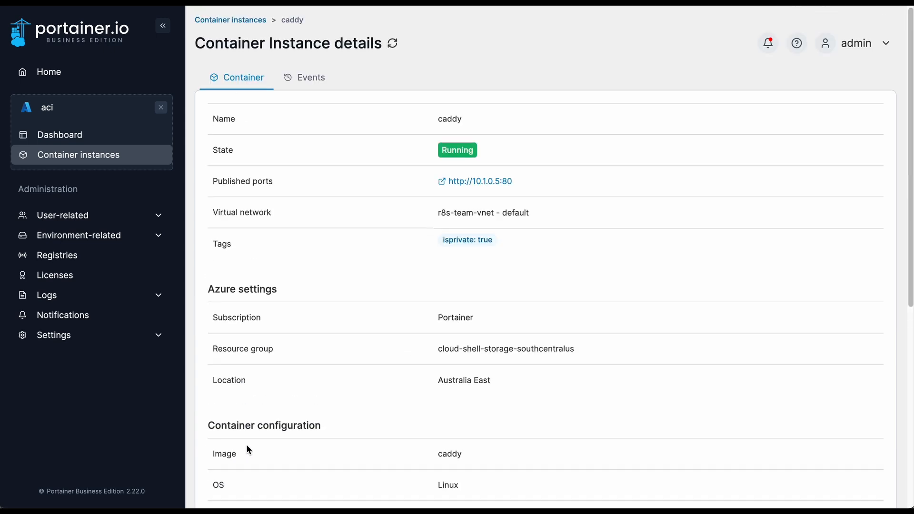
click(312, 82)
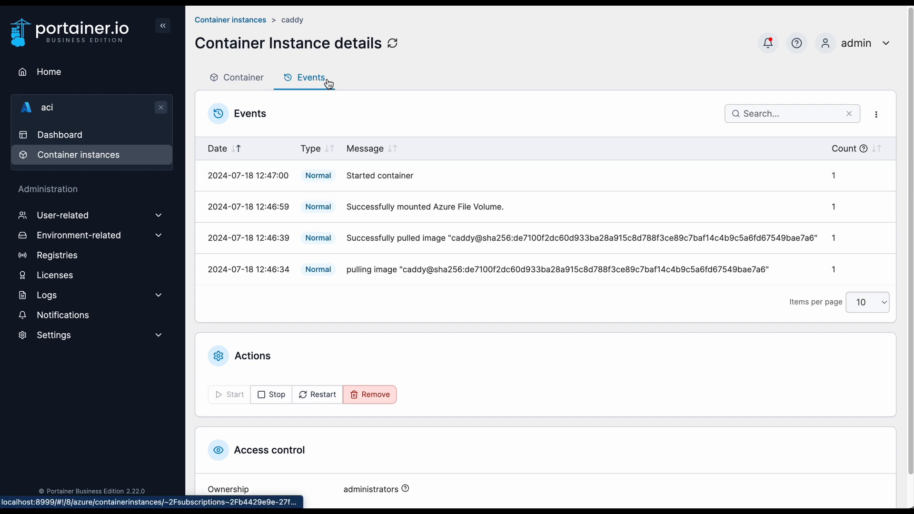
click(239, 83)
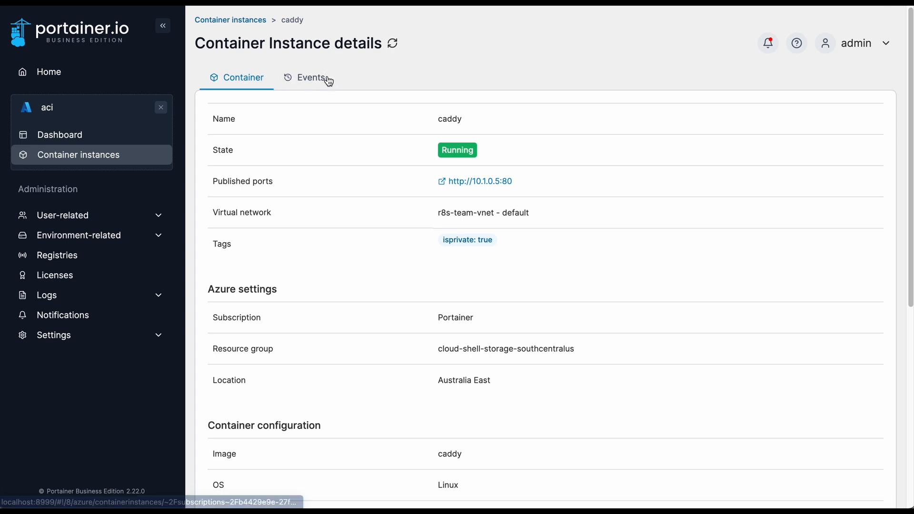
click(302, 78)
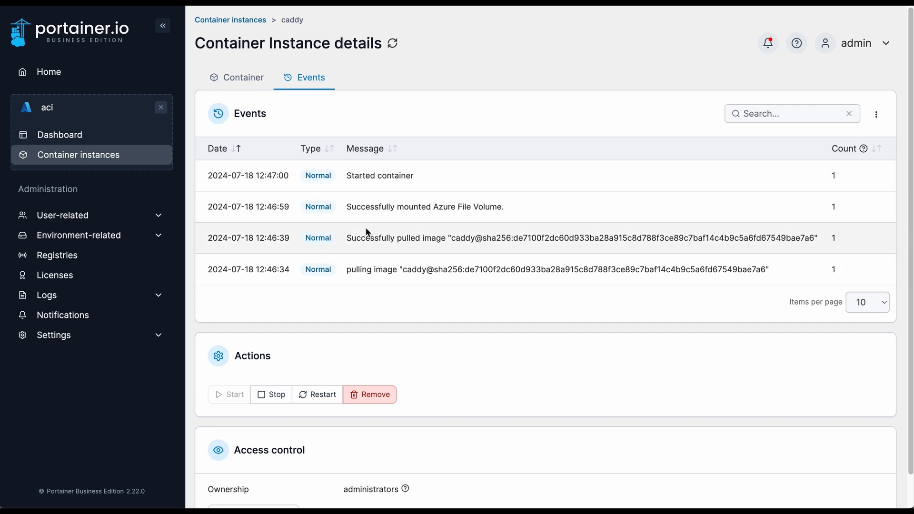
click(95, 162)
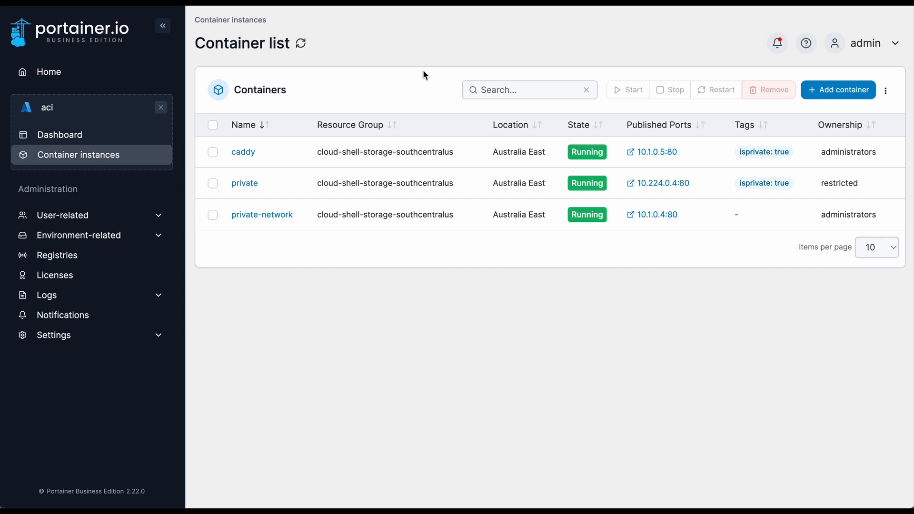
Stop all three container instances together, and start only the caddy and private instances again
click(212, 125)
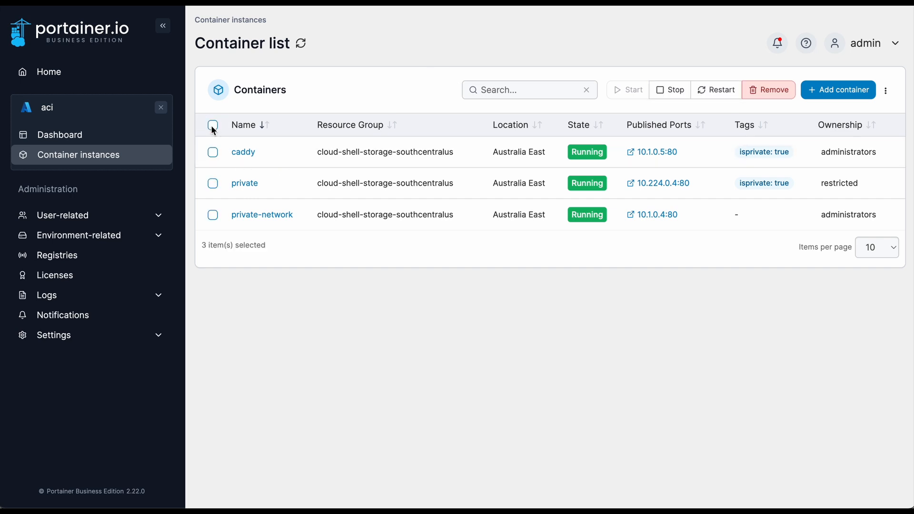
click(670, 90)
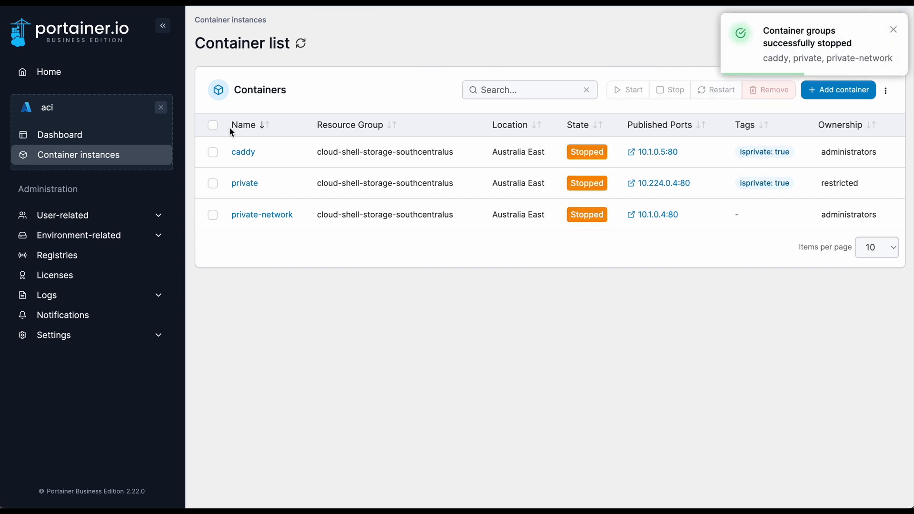
click(213, 152)
click(212, 183)
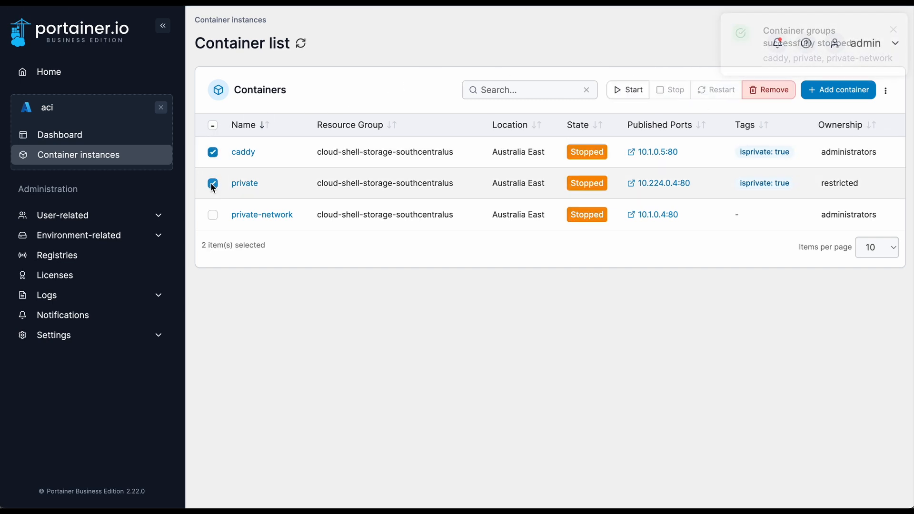
click(608, 94)
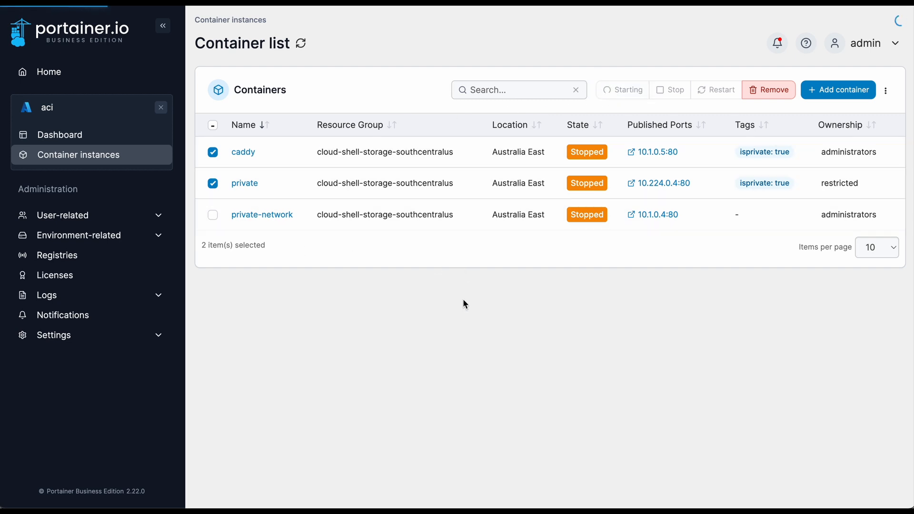
Remove the stopped private-network container instance and confirm its removal
click(210, 213)
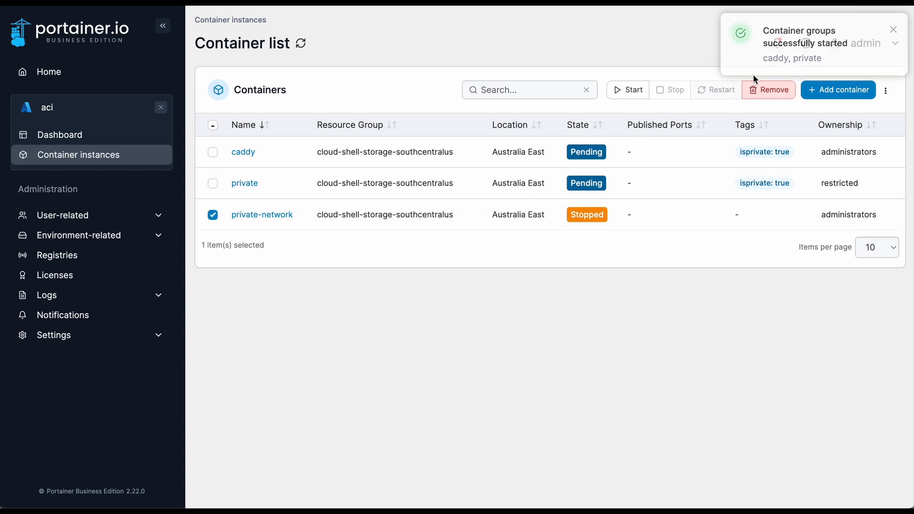
click(764, 90)
click(529, 294)
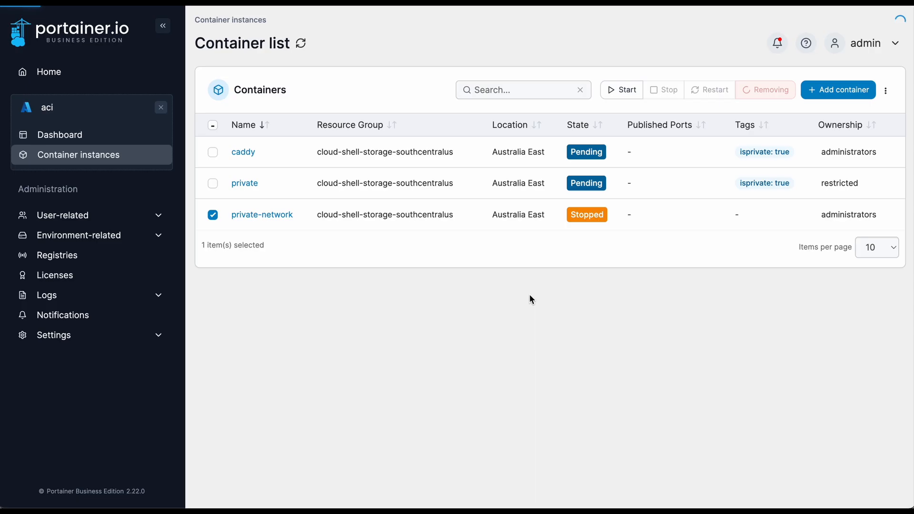